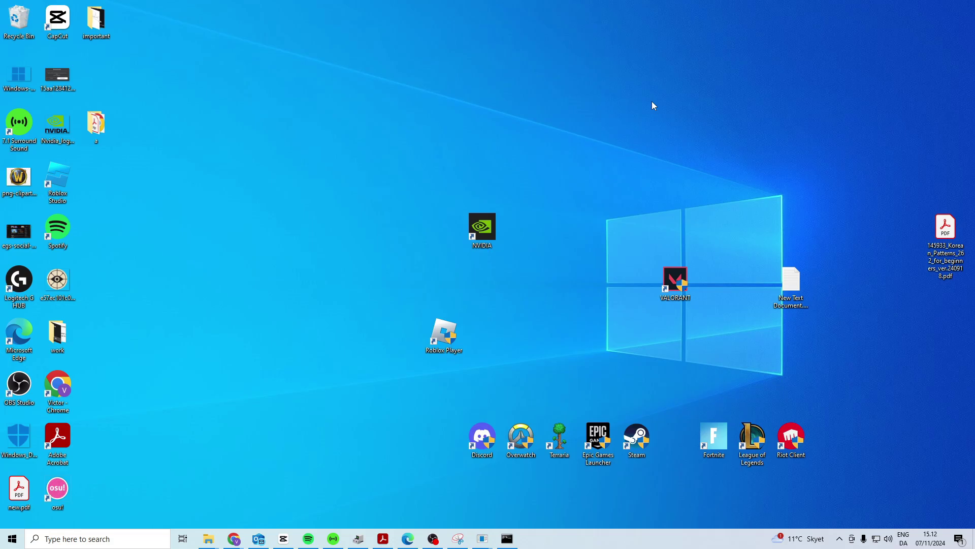
- Launch Task Manager from the Start menu search
key(super)
text(task manager)
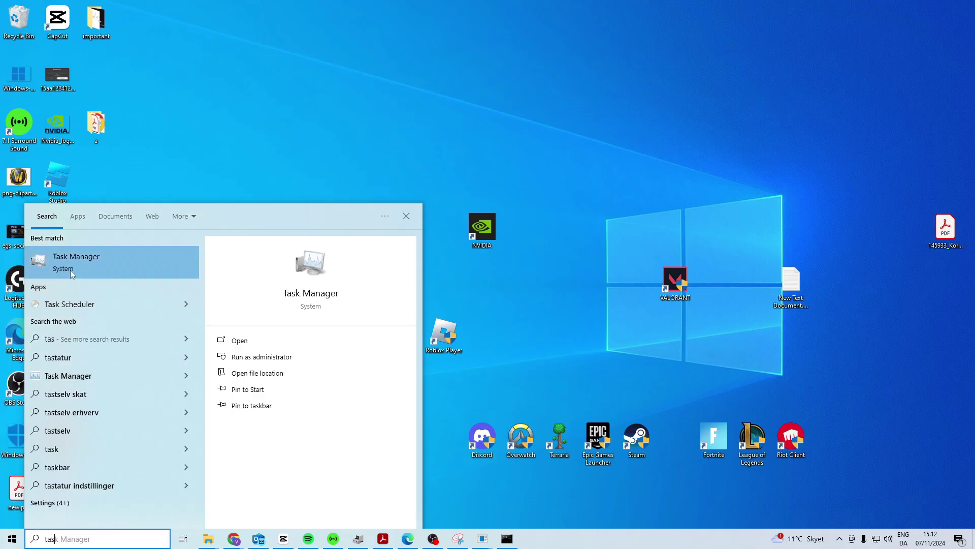
key(Return)
- In the Details view, inspect the Video.UI.exe, WMI registration service and AcroCEF.exe processes
click(269, 98)
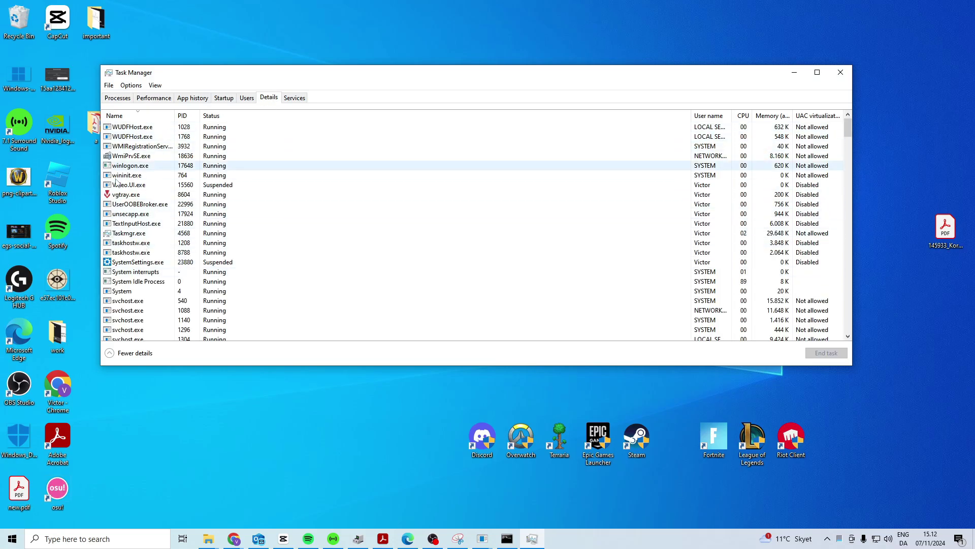
click(152, 186)
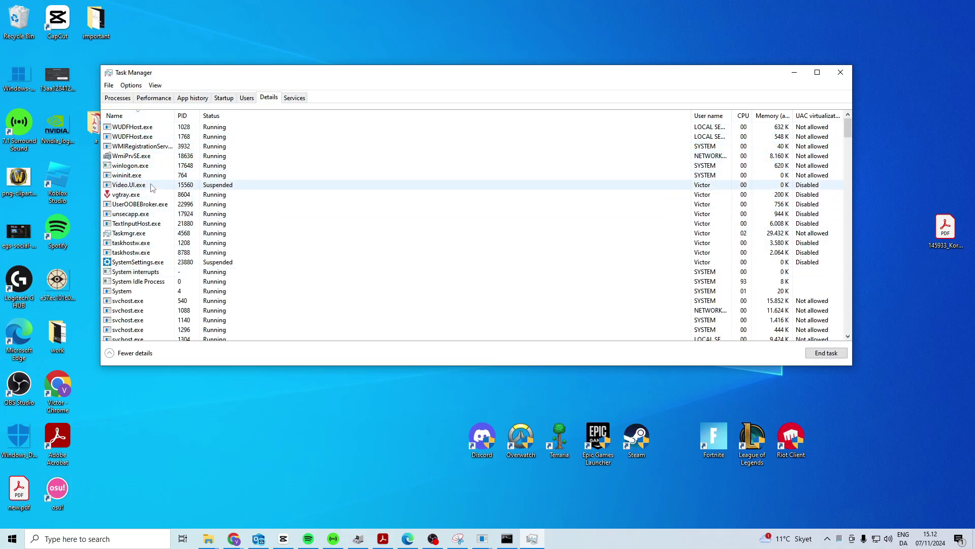
click(134, 146)
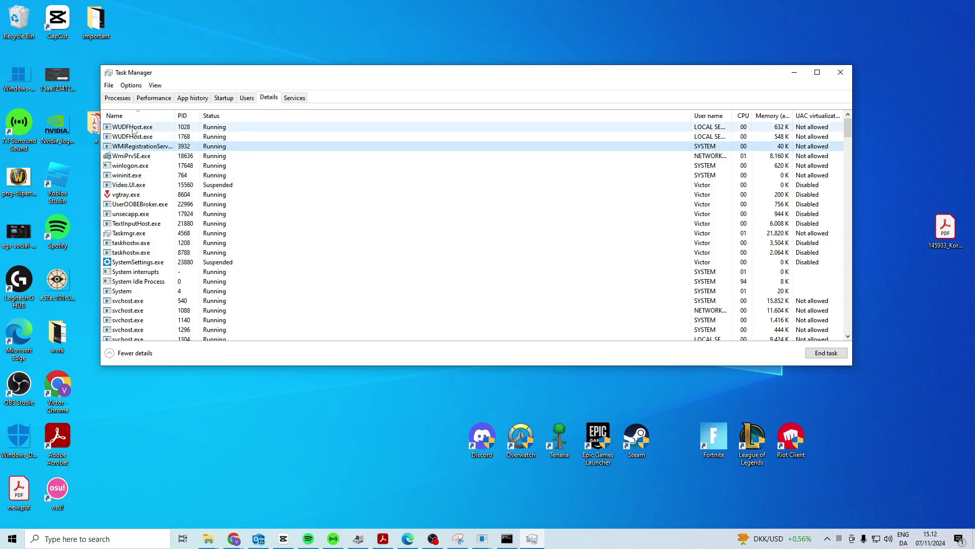
key(a)
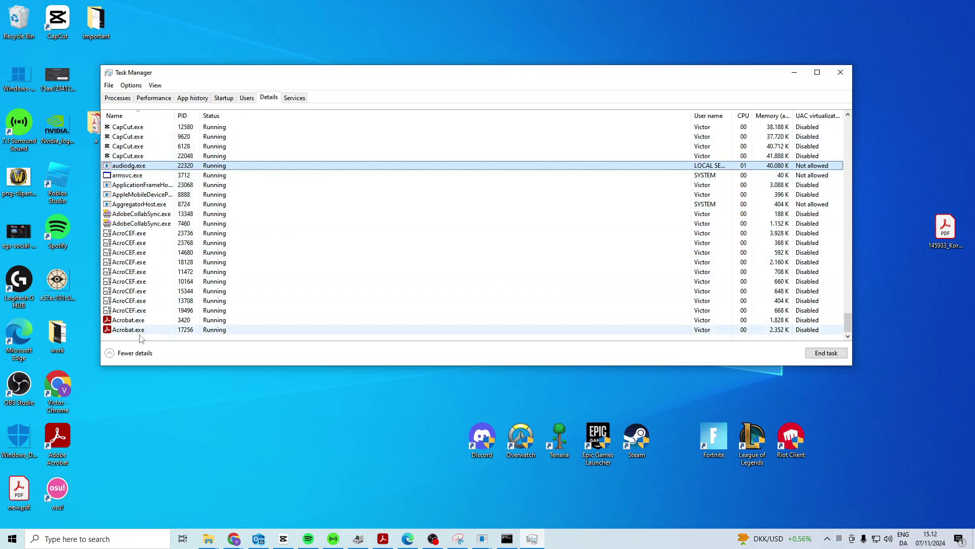
click(157, 242)
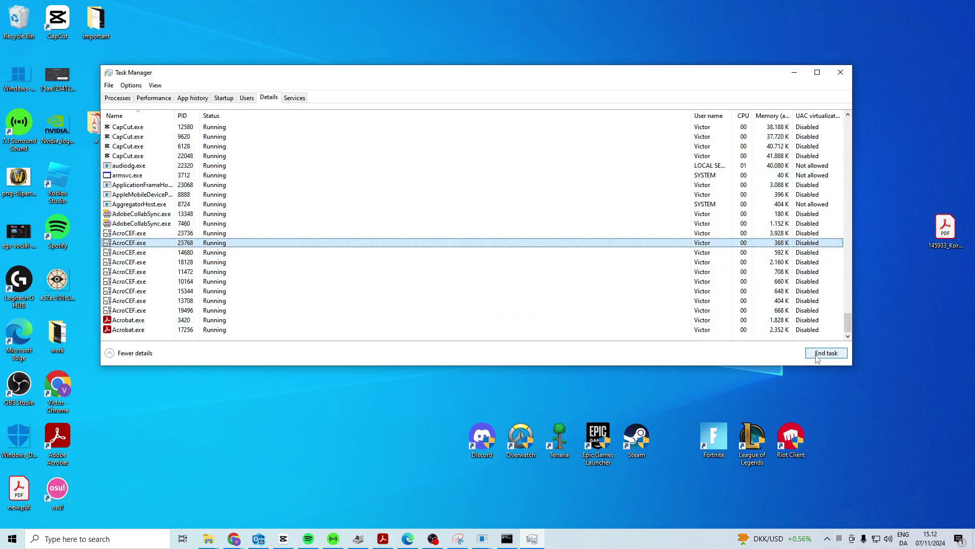
- Sort processes by name, jump to names starting with 'o', and close Task Manager
click(126, 115)
scroll(161, 205, up, 1)
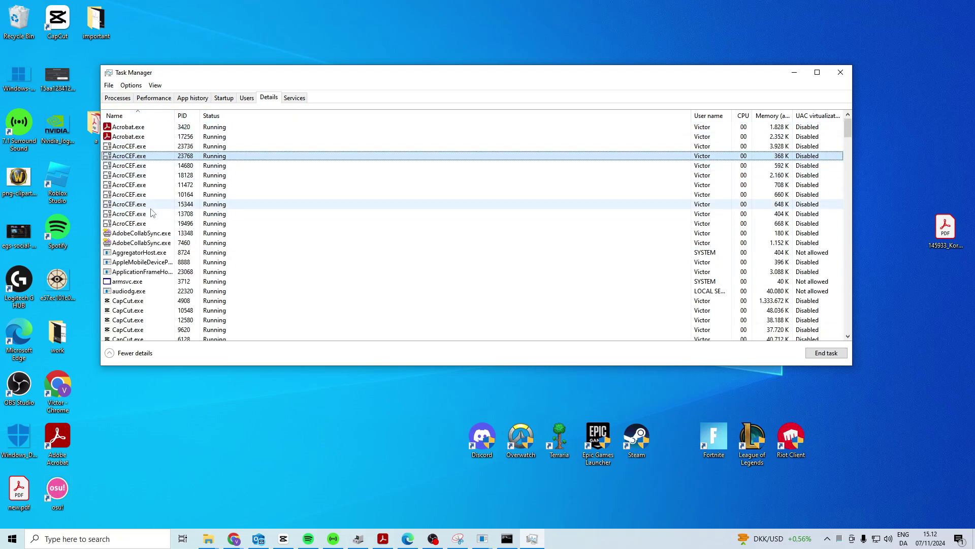
click(152, 263)
key(o)
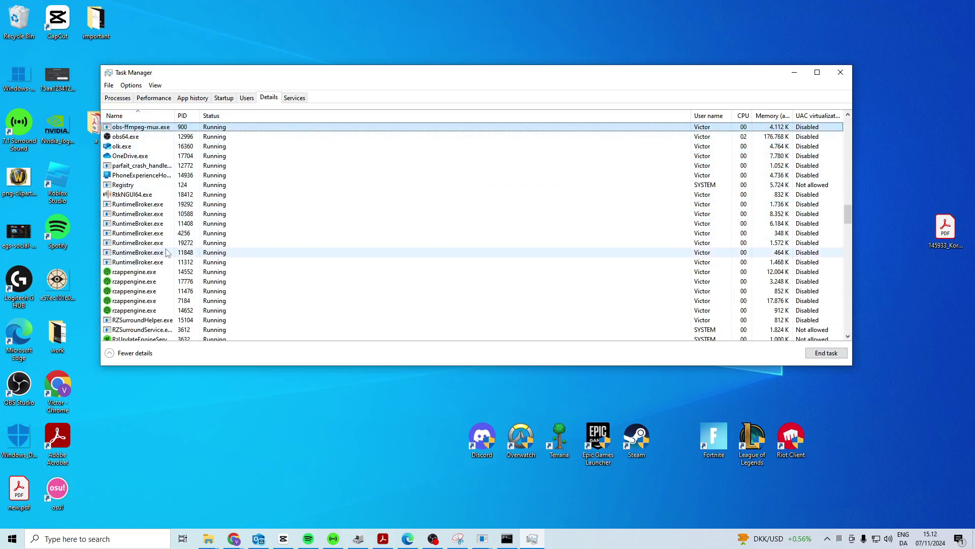
scroll(153, 152, up, 3)
scroll(153, 183, down, 4)
scroll(153, 211, up, 3)
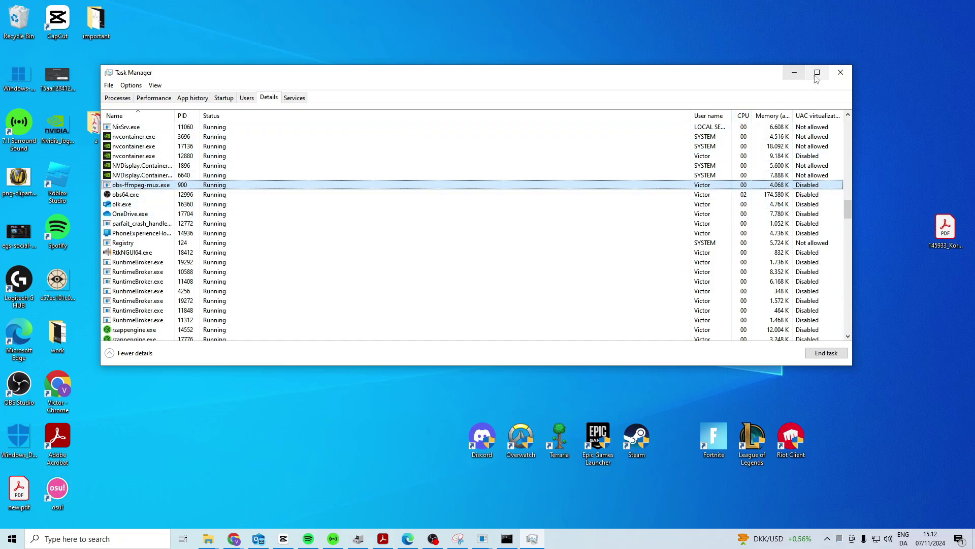
click(840, 72)
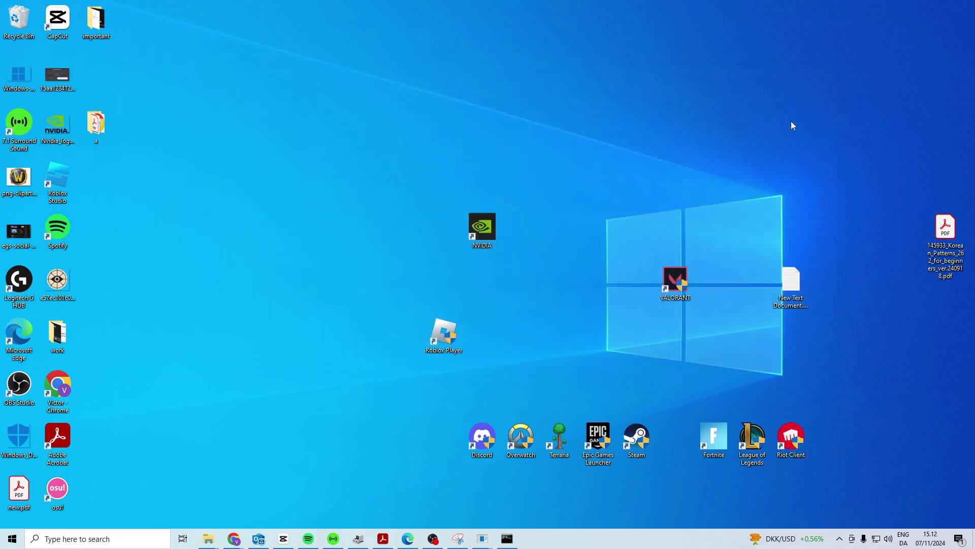
- Bring Steam forward and select Apex Legends in the Library
mouse_move(481, 538)
click(450, 494)
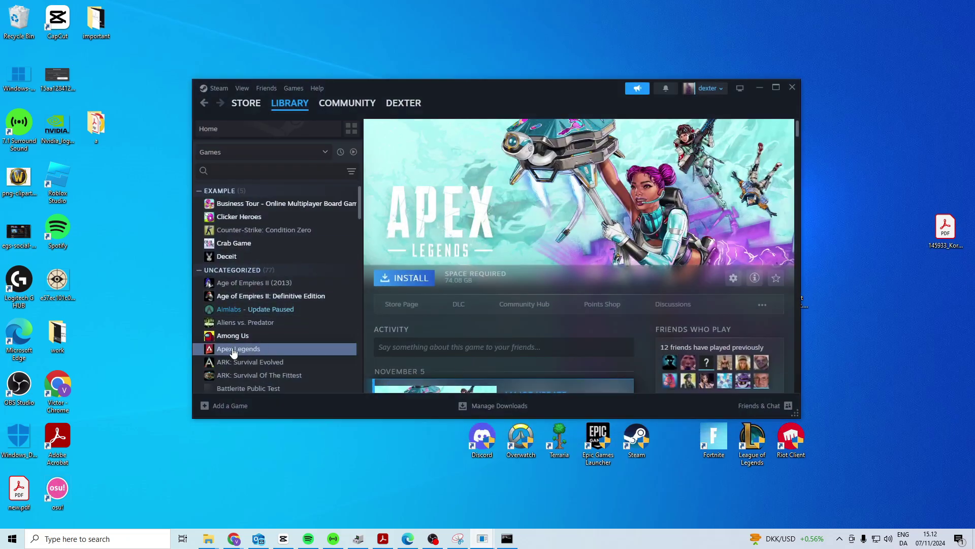
right_click(233, 350)
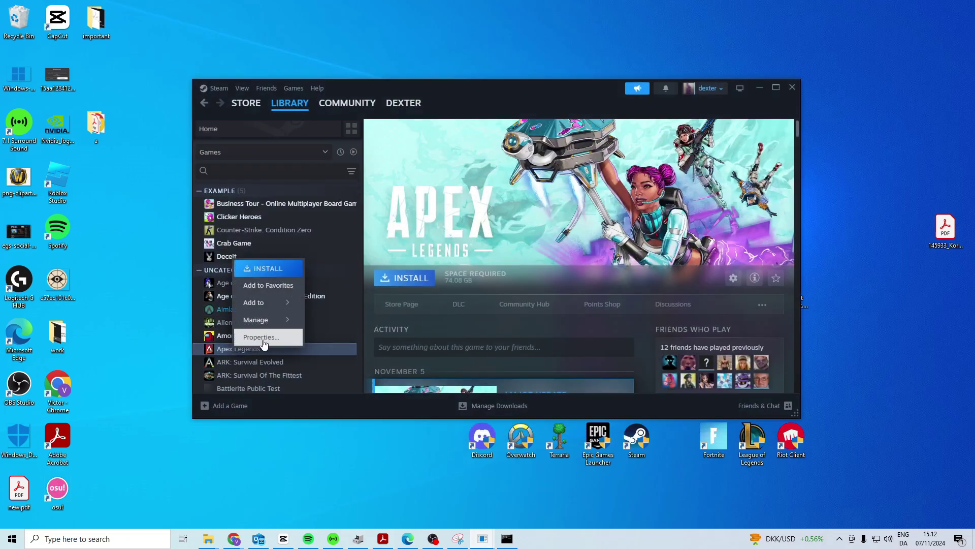
click(364, 343)
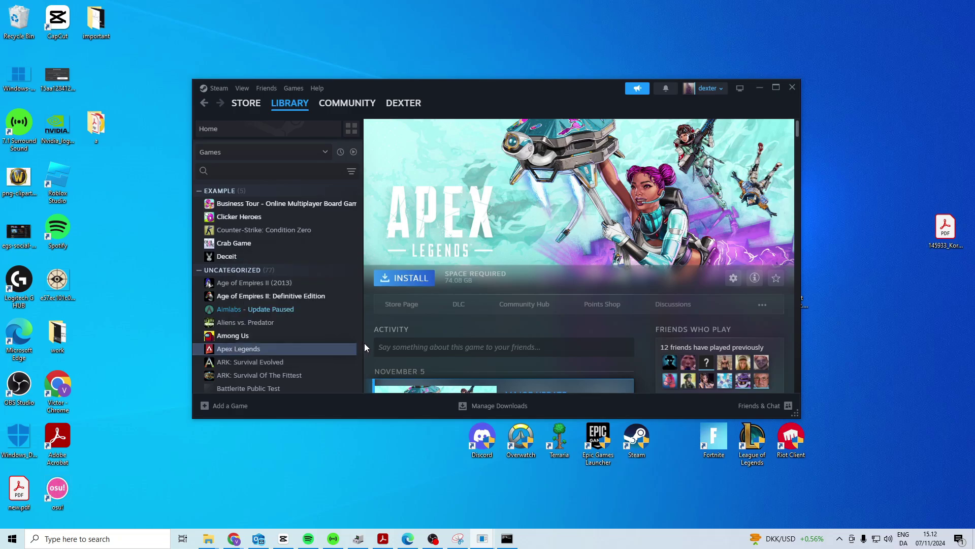
click(241, 350)
- Browse Among Us's installed files from Steam Properties, then go up to the 'common' folder
right_click(232, 337)
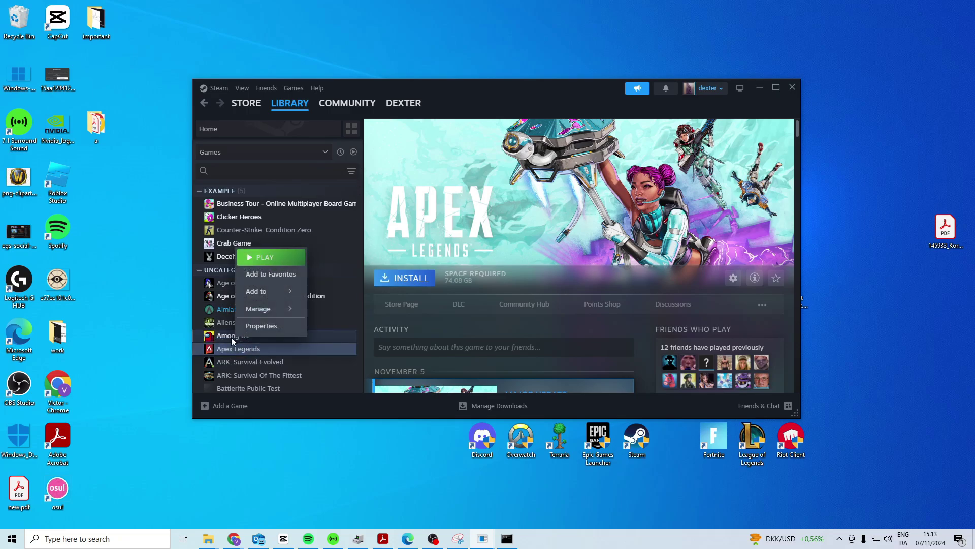
click(259, 326)
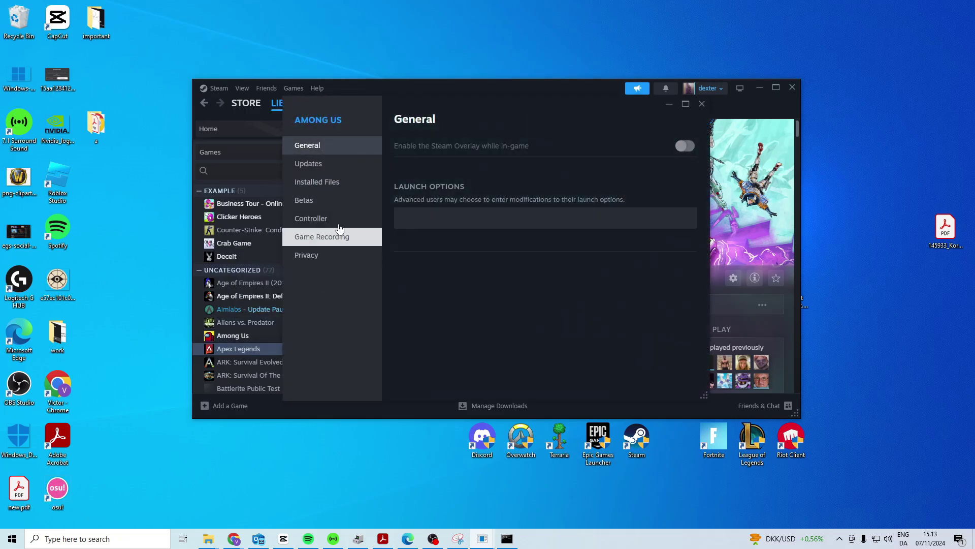
click(322, 185)
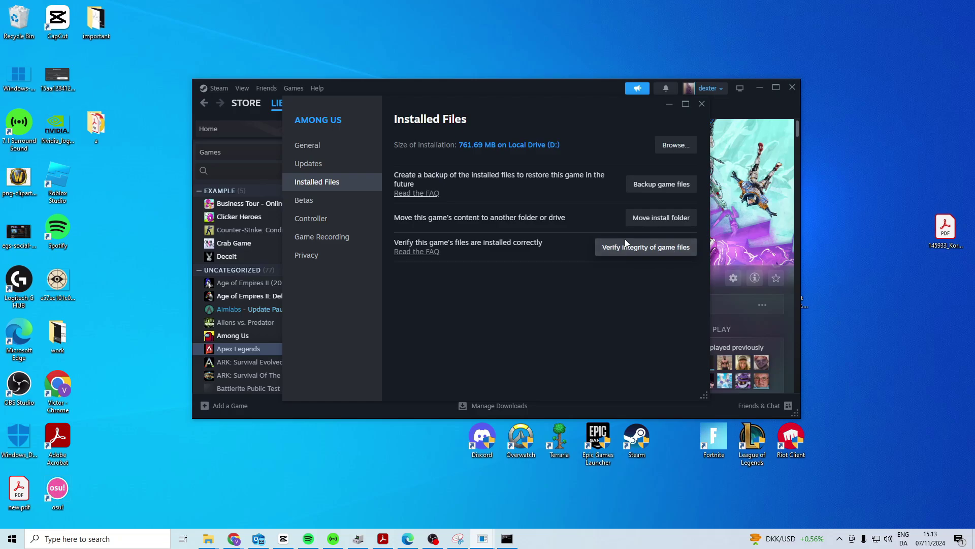
click(681, 144)
click(396, 109)
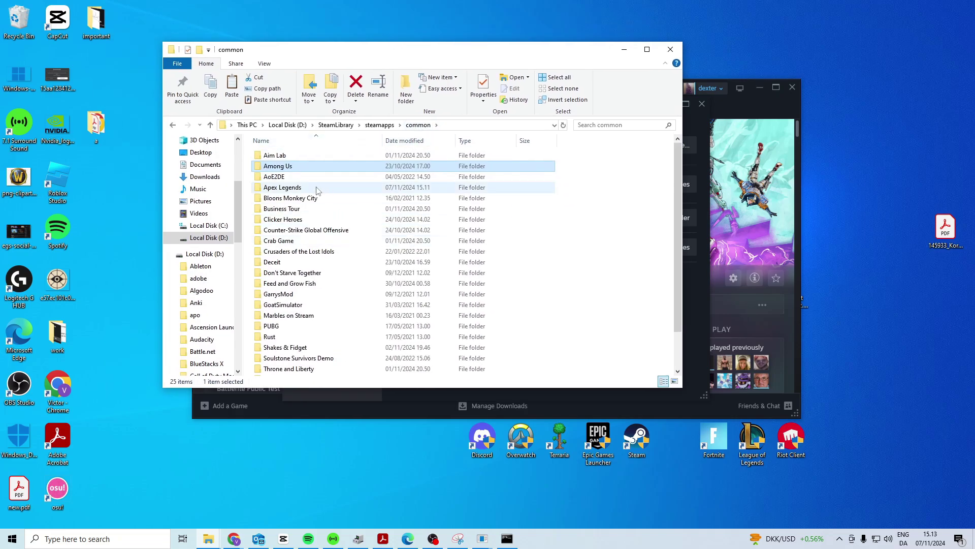
- Open the Apex Legends folder inside SteamLibrary\steamapps\common
click(289, 188)
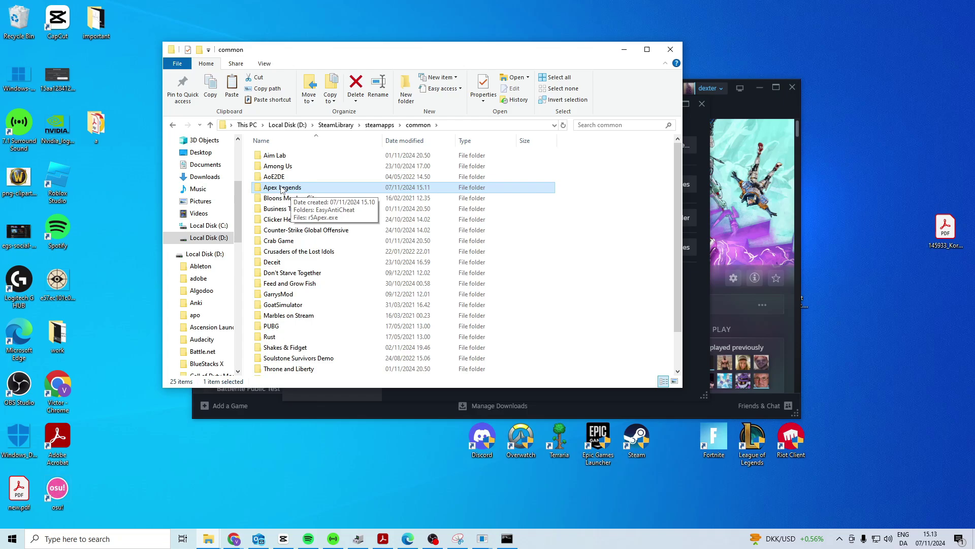
double_click(283, 188)
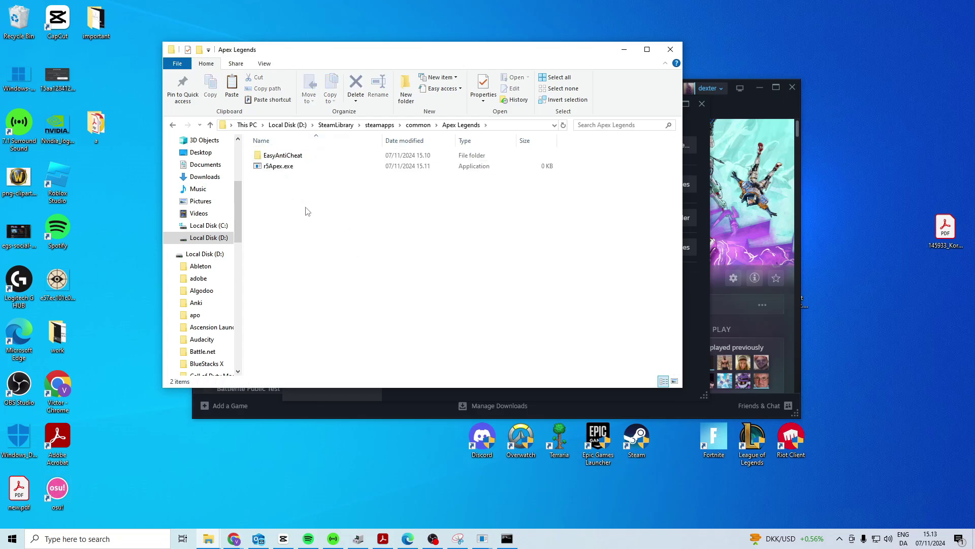
drag(295, 223, 280, 182)
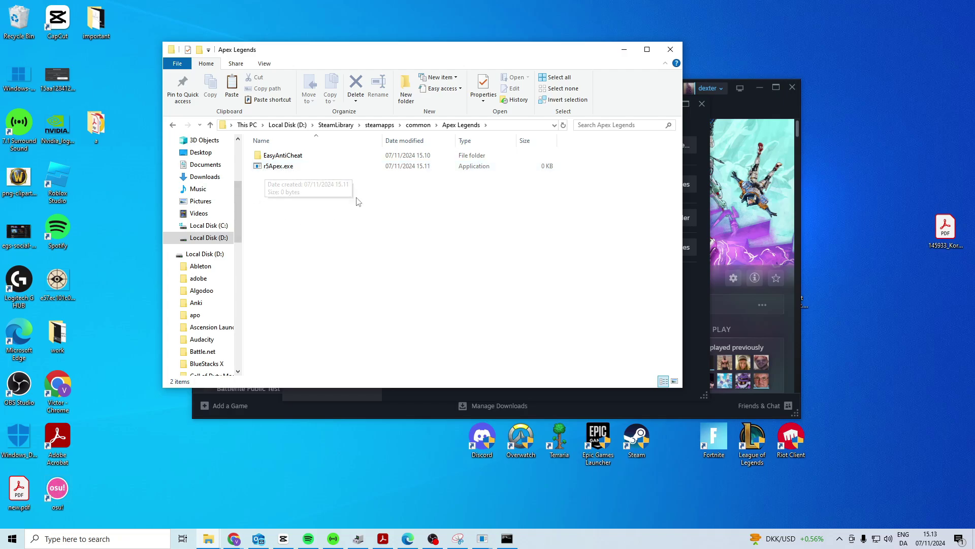
mouse_move(278, 167)
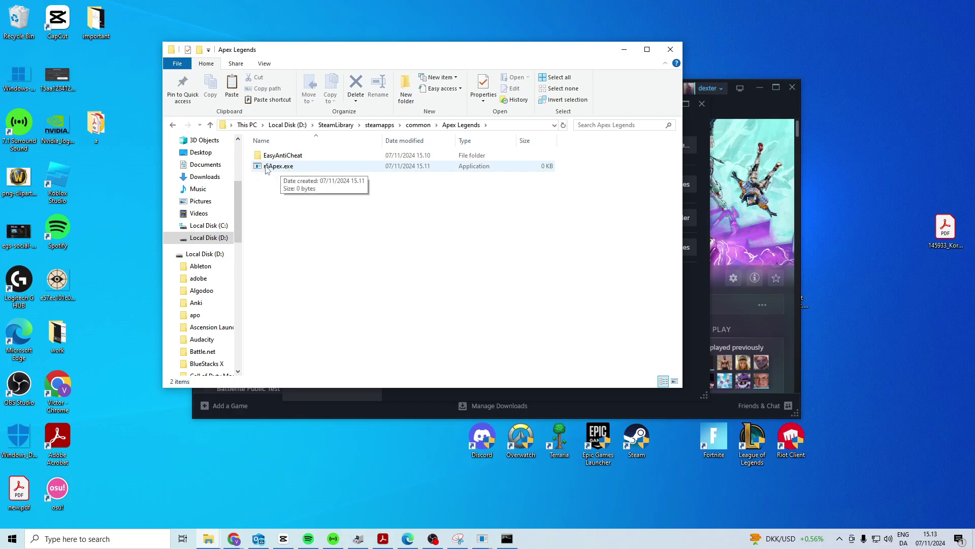
- Set r5Apex.exe to run as administrator with fullscreen optimizations disabled
right_click(282, 171)
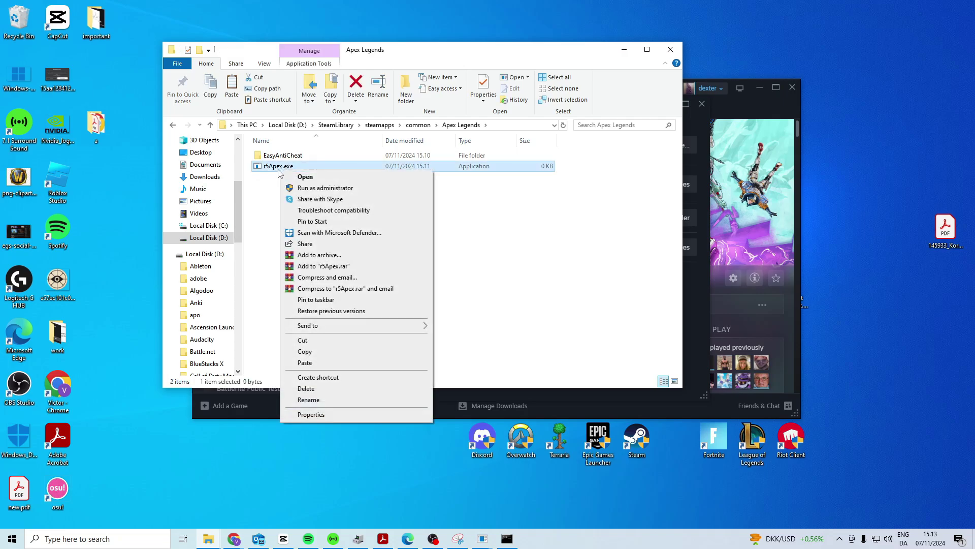
click(324, 415)
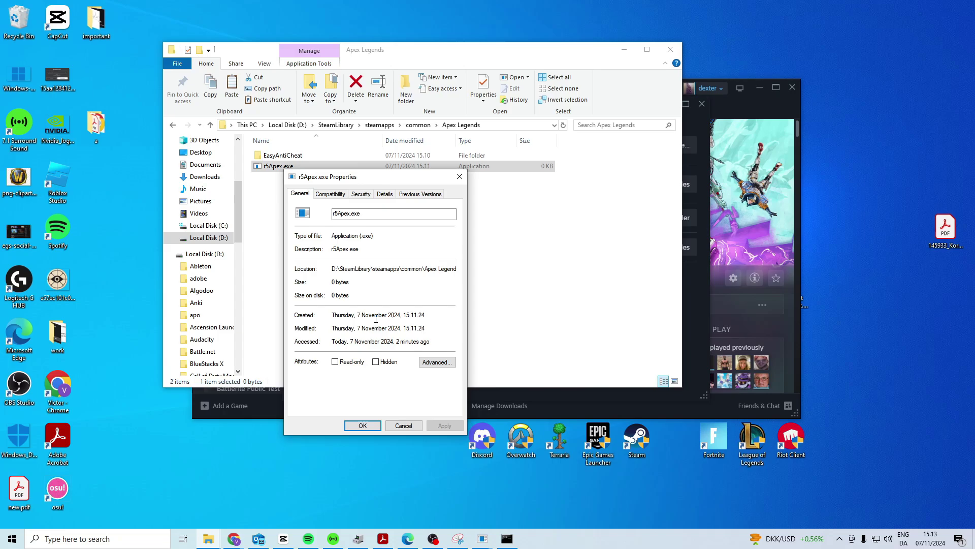
click(331, 195)
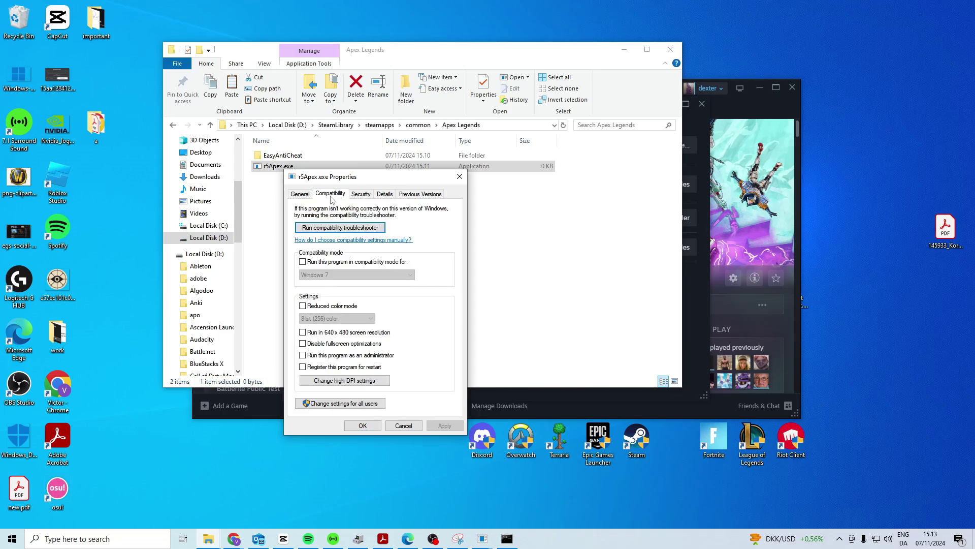
click(303, 344)
click(303, 355)
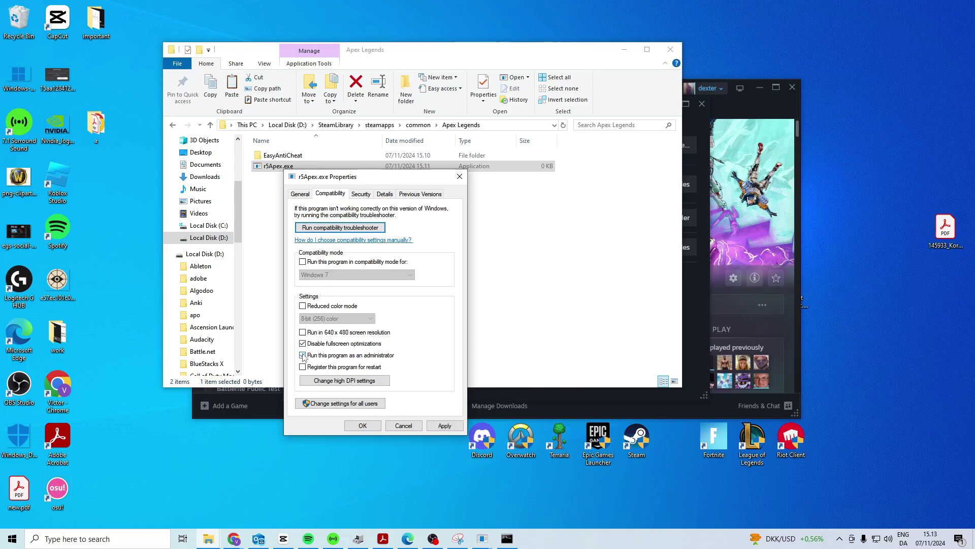
click(444, 425)
click(363, 426)
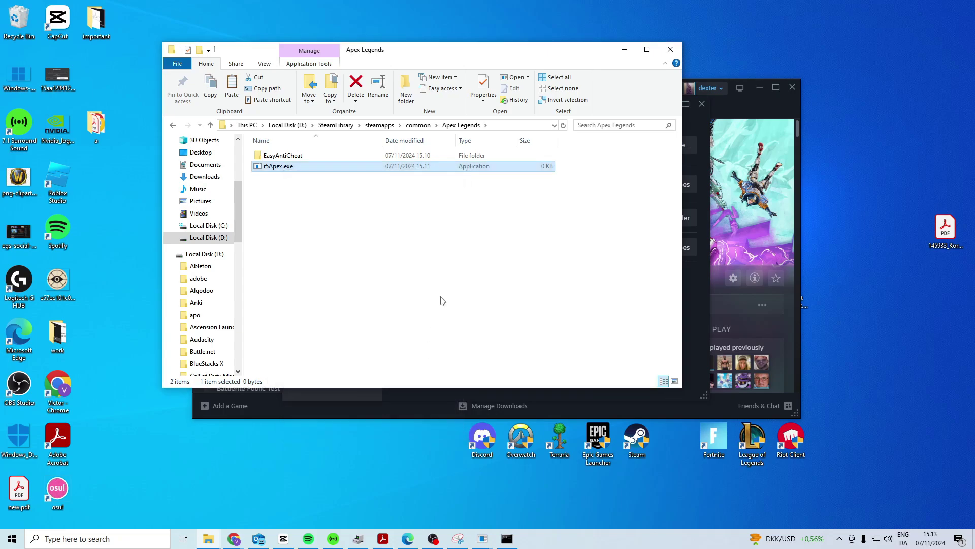
- Clear the desktop and launch Command Prompt as administrator
click(623, 50)
click(669, 102)
click(758, 87)
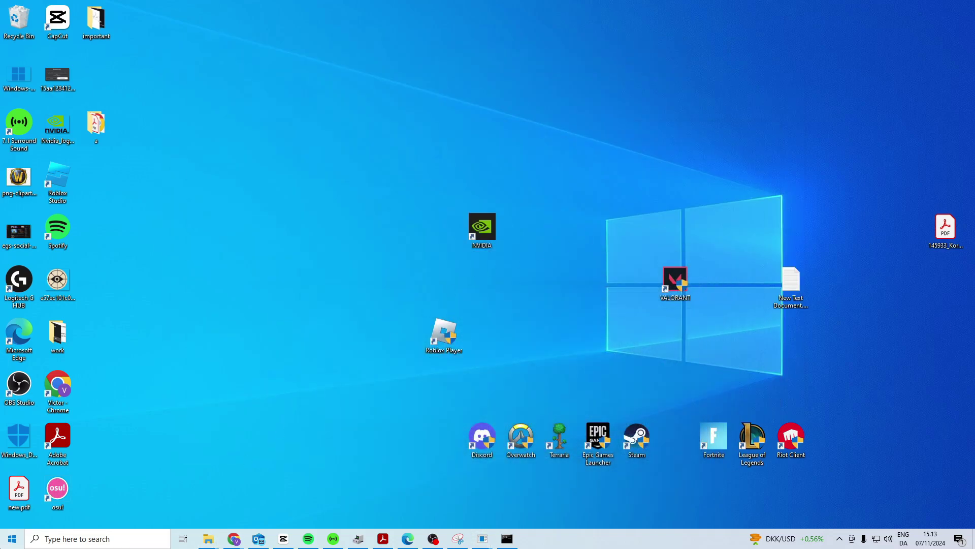
key(super)
text(cmd)
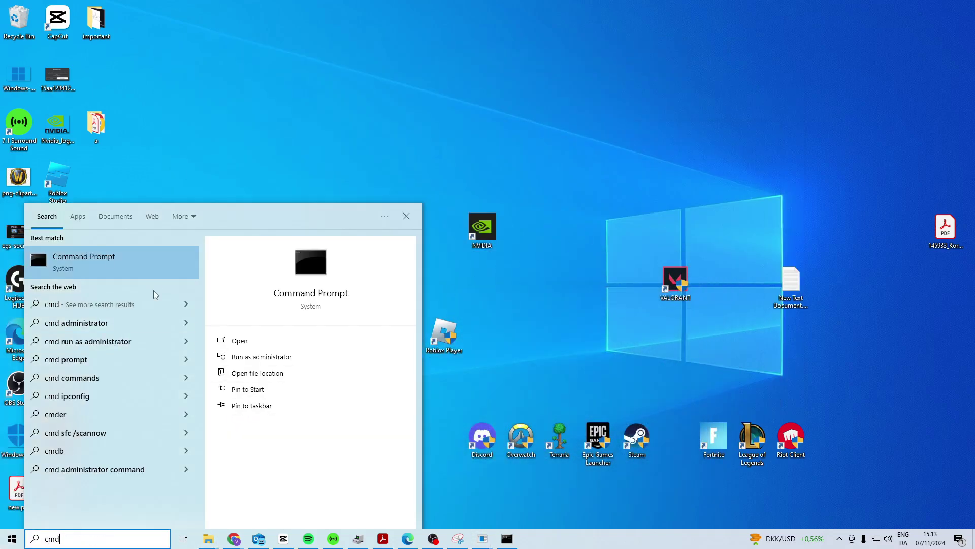
right_click(159, 272)
key(Return)
text(ipconfig)
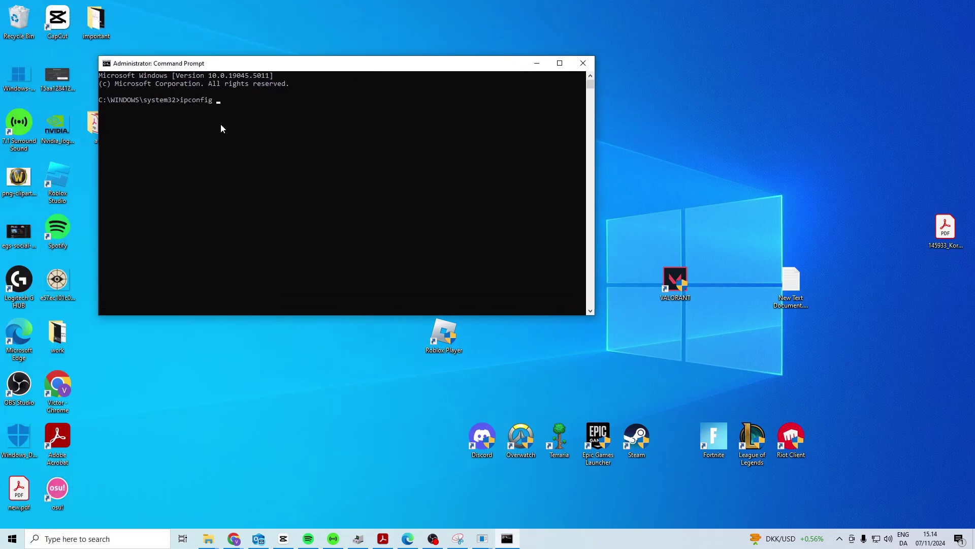
text(/fl)
text(ushdns)
- Run 'ipconfig /flushdns' and 'netsh winsock reset', then close Command Prompt
key(Return)
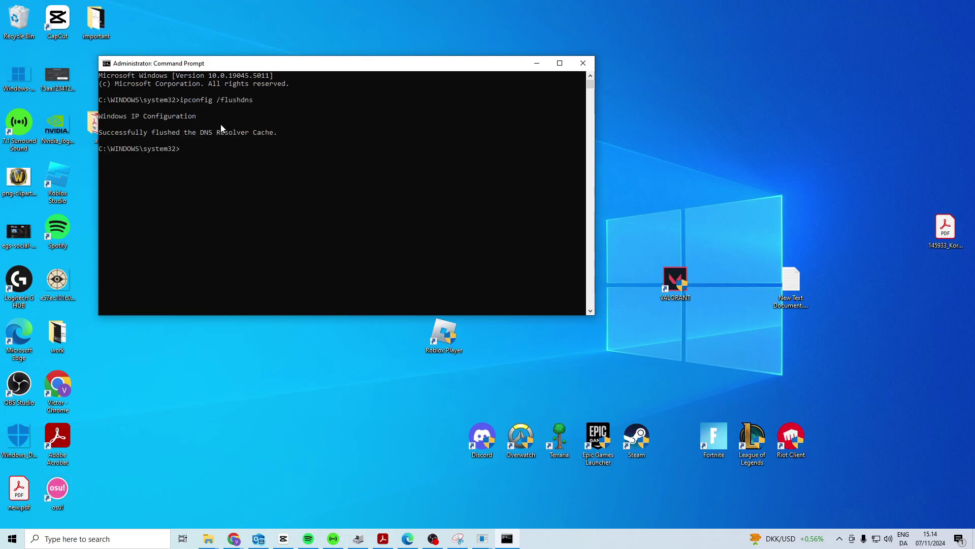
text(netsh )
text(winsock reset)
key(Return)
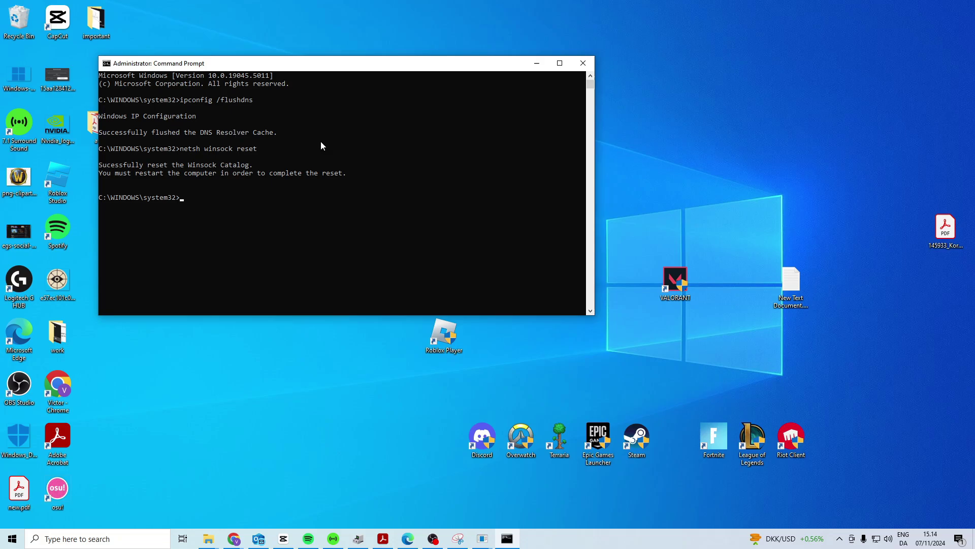
click(583, 62)
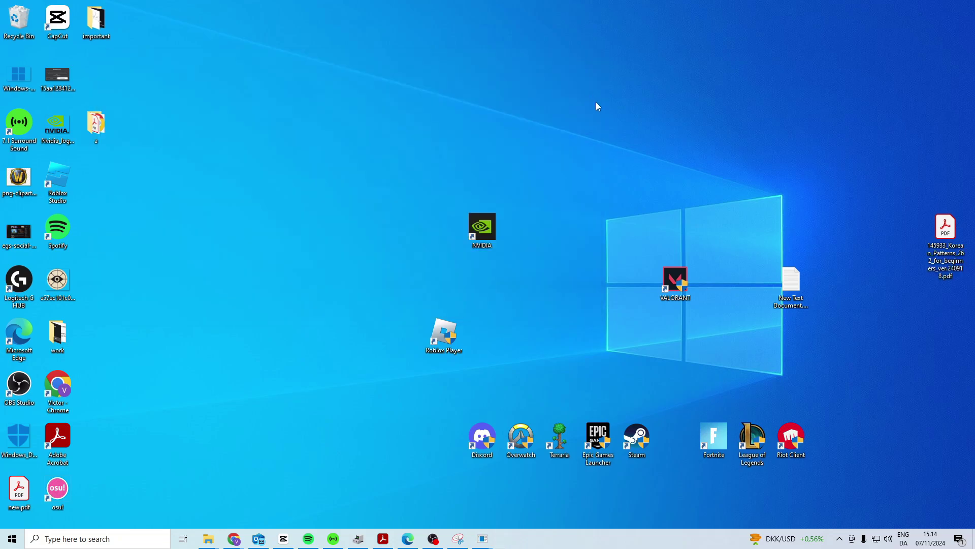